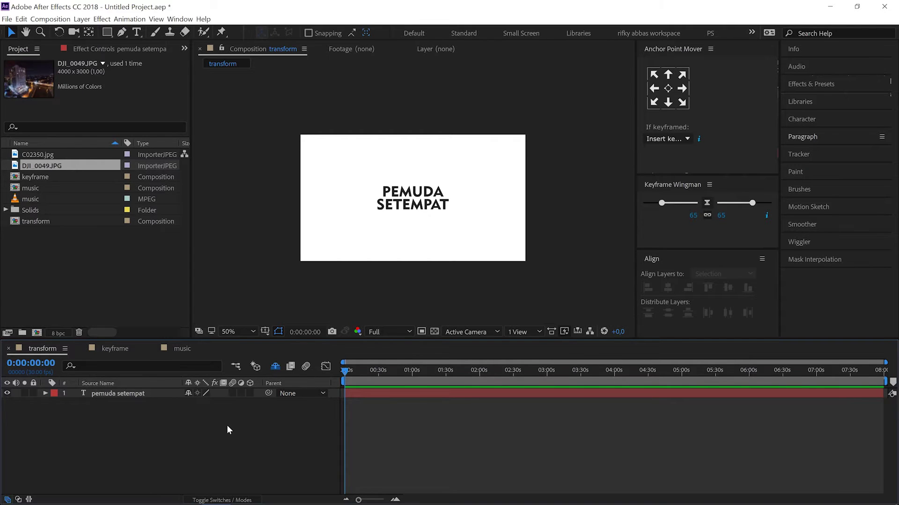
# - Fit the composition to the viewer, toggle between Fit and 50% with Shift+/ and comma, then open Edit
pyautogui.click(242, 332)
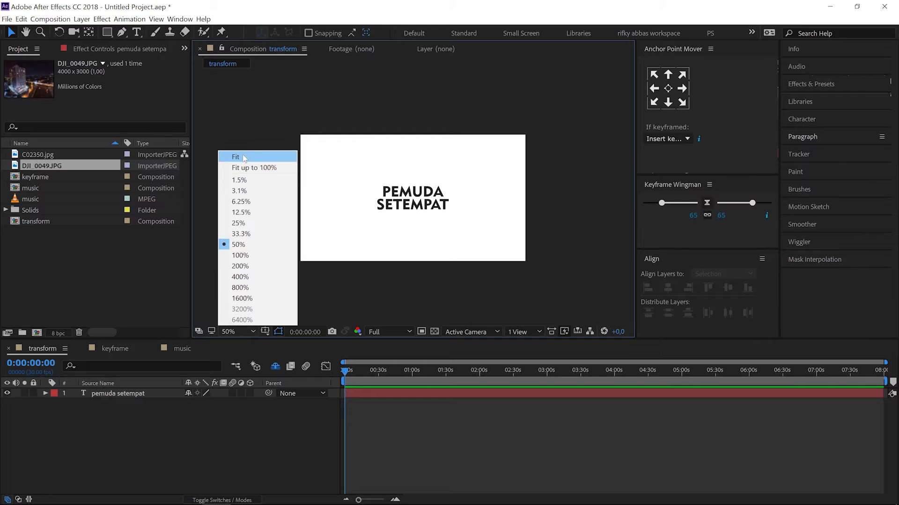
pyautogui.click(244, 158)
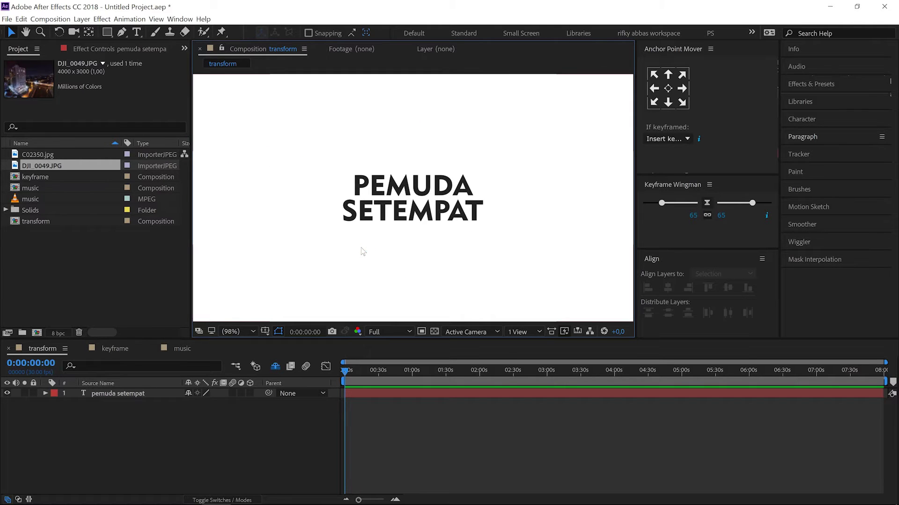
pyautogui.press(',')
pyautogui.press(',')
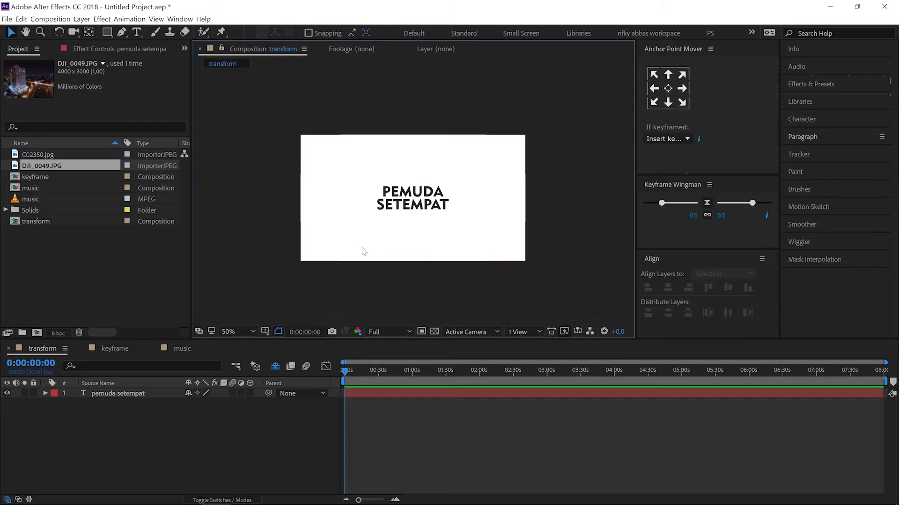
pyautogui.hotkey('shift', '/')
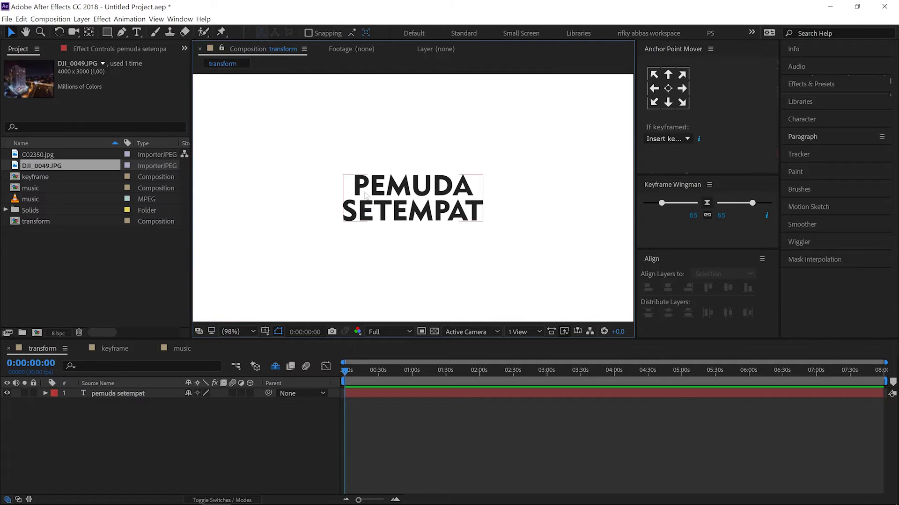
pyautogui.press(',')
pyautogui.press(',')
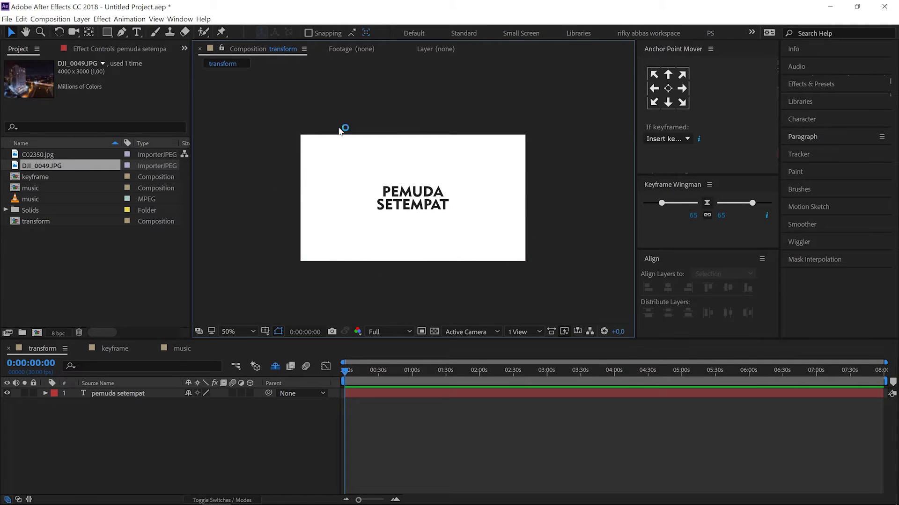
pyautogui.click(23, 19)
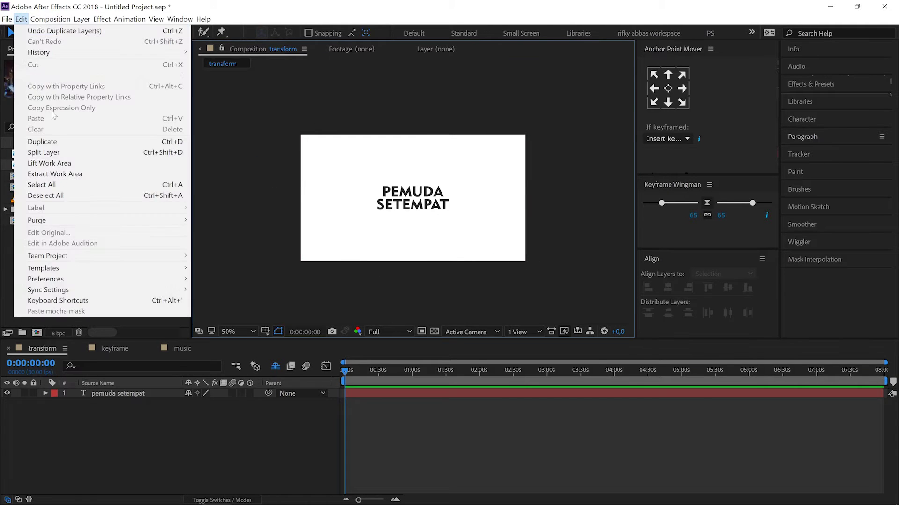
# - In Keyboard Shortcuts, add Ctrl+/ as a second shortcut for the Composition panel's Fit command
pyautogui.click(70, 302)
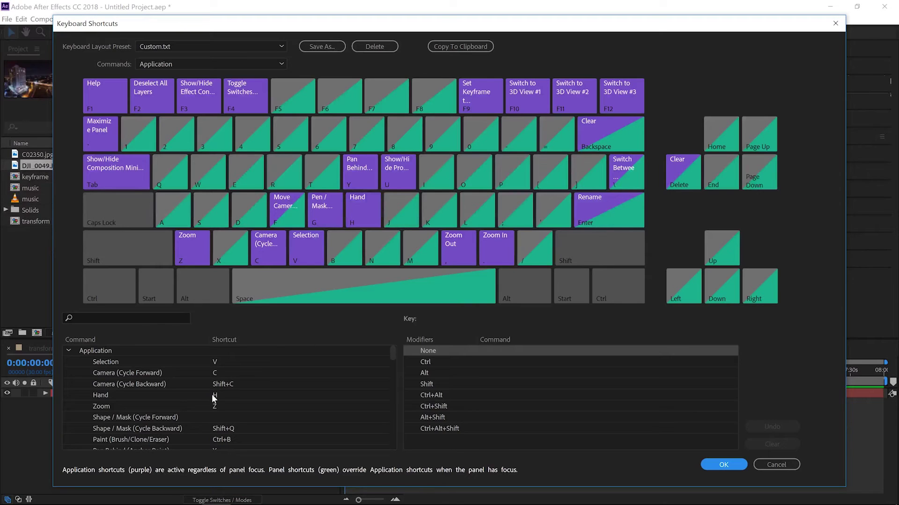
pyautogui.click(142, 318)
pyautogui.write('fit')
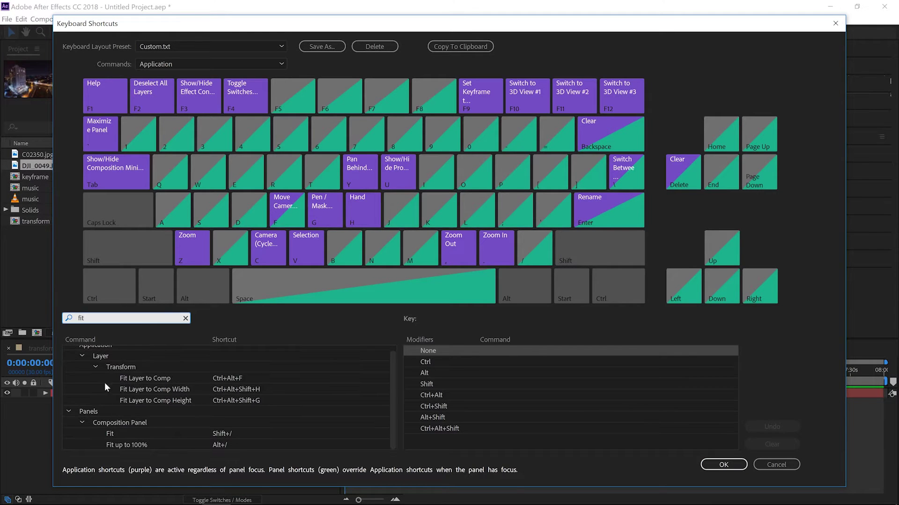
pyautogui.click(180, 445)
pyautogui.click(120, 434)
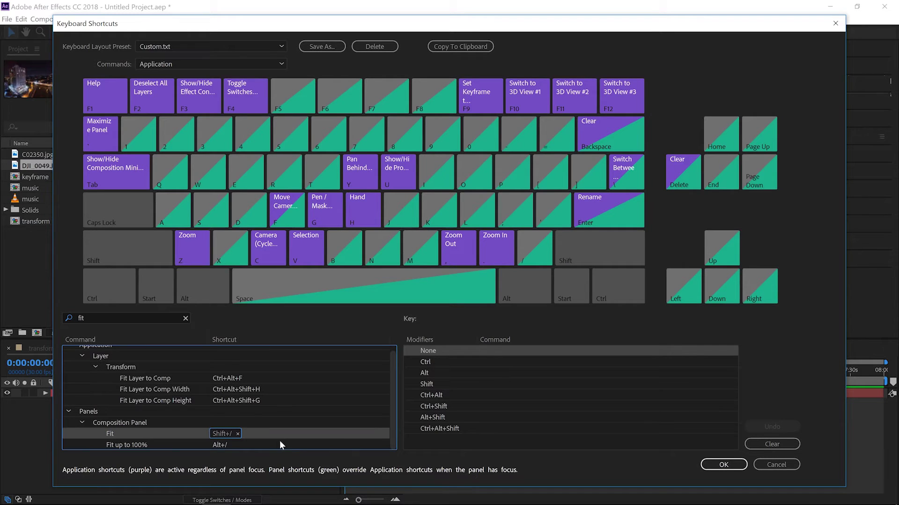
pyautogui.click(252, 434)
pyautogui.press('ctrl')
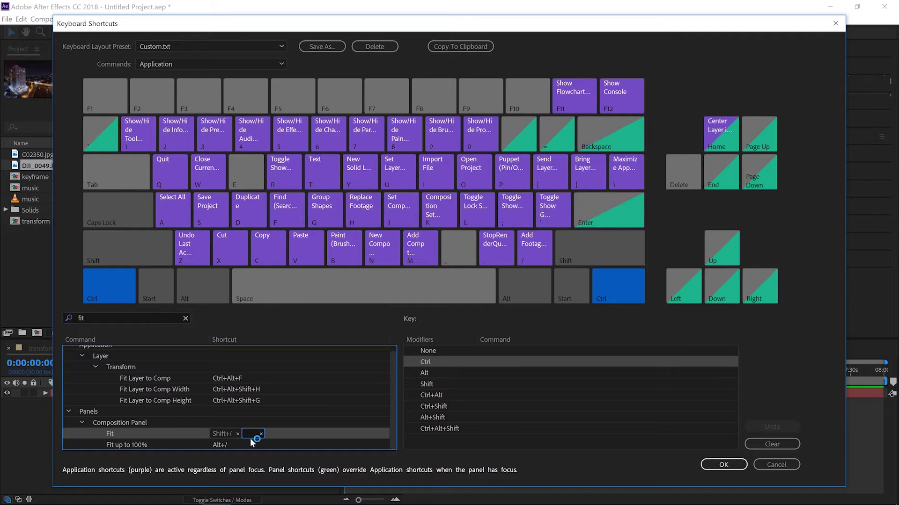
pyautogui.hotkey('ctrl', '/')
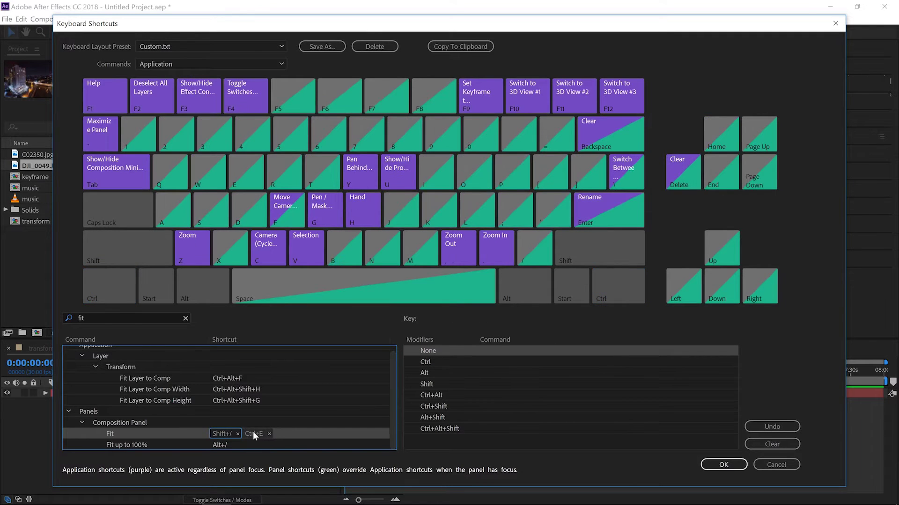
pyautogui.click(723, 464)
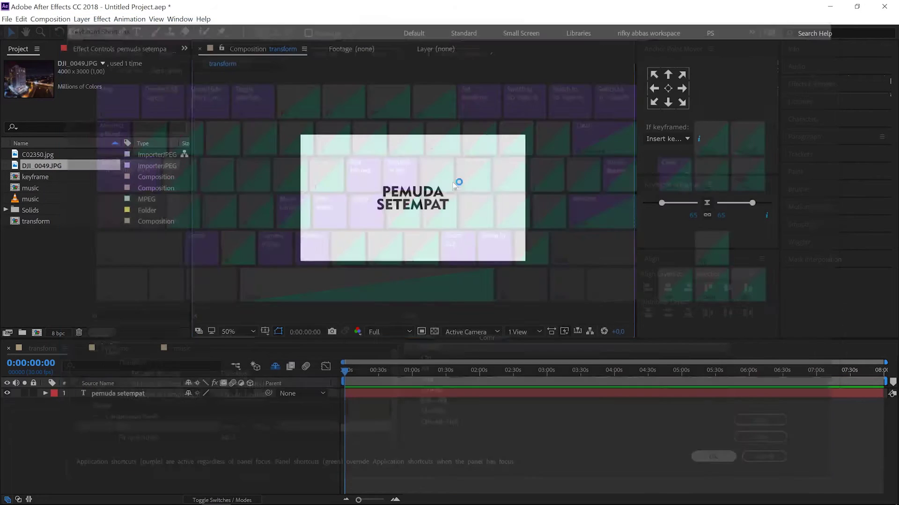
# - Fit the composition with the new Ctrl+/ shortcut and expand the pemuda setempat layer's properties
pyautogui.hotkey('ctrl', '/')
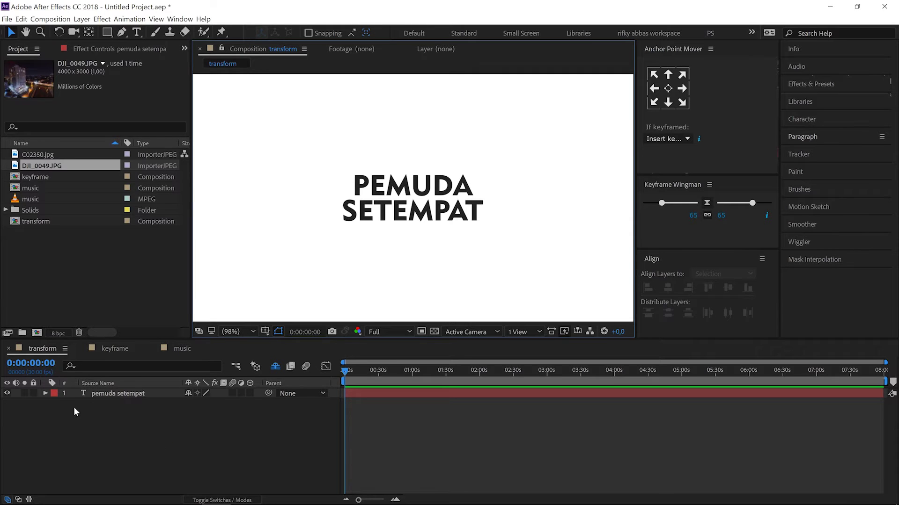
pyautogui.click(46, 393)
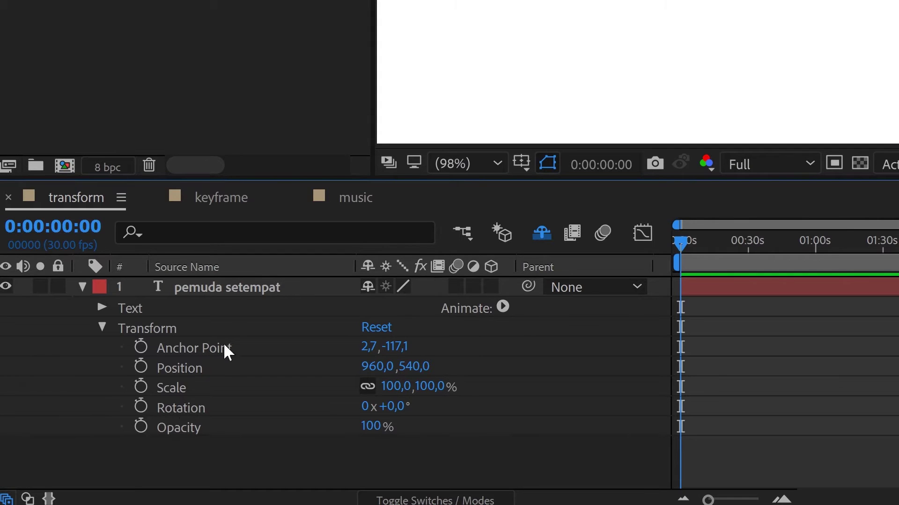
# - Solo the pemuda setempat layer's properties with A, S and R, then add Position and Rotation with Shift+P and Shift+R
pyautogui.click(235, 281)
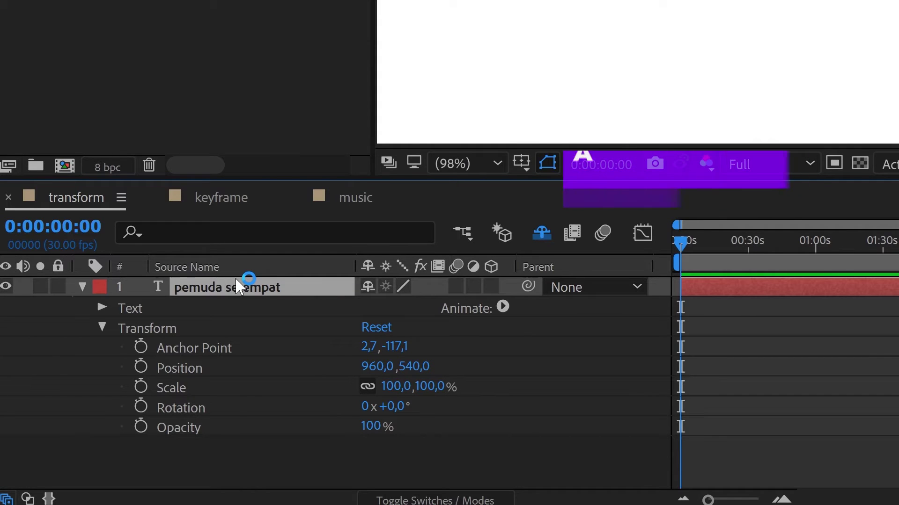
pyautogui.press('a')
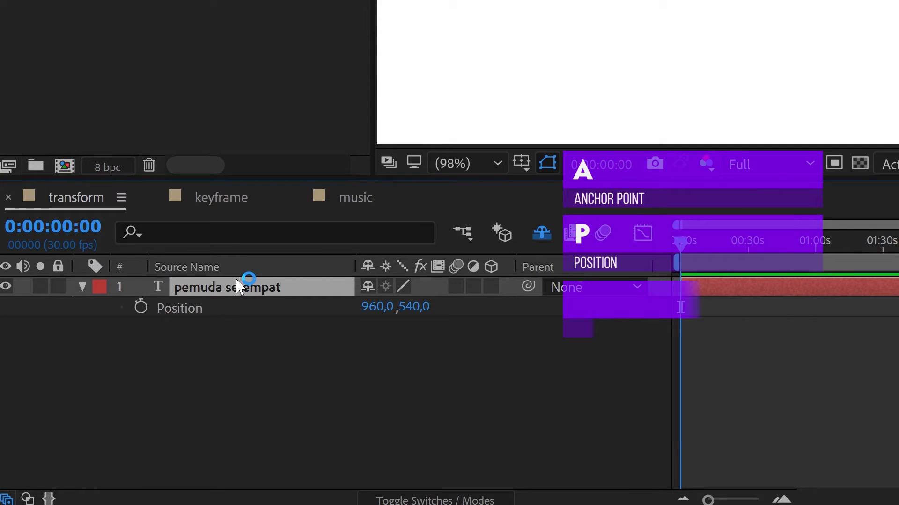
pyautogui.press('s')
pyautogui.press('r')
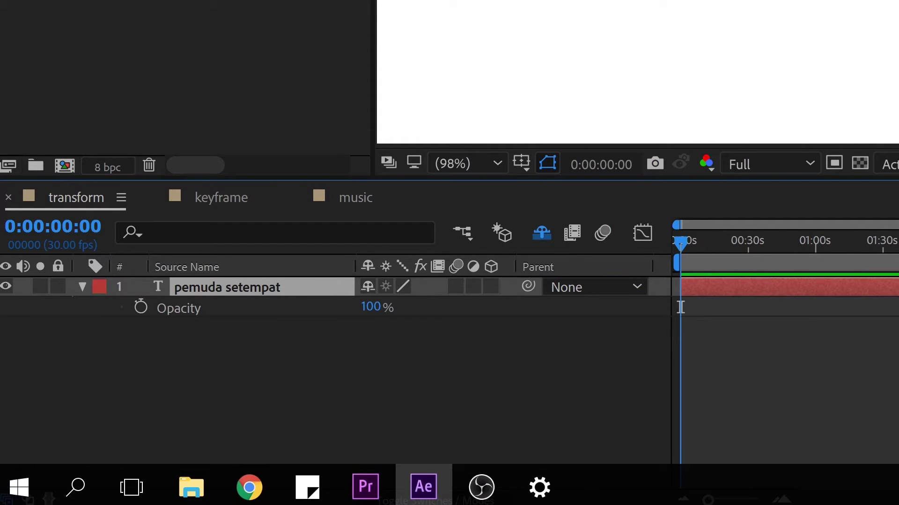
pyautogui.hotkey('shift', 'p')
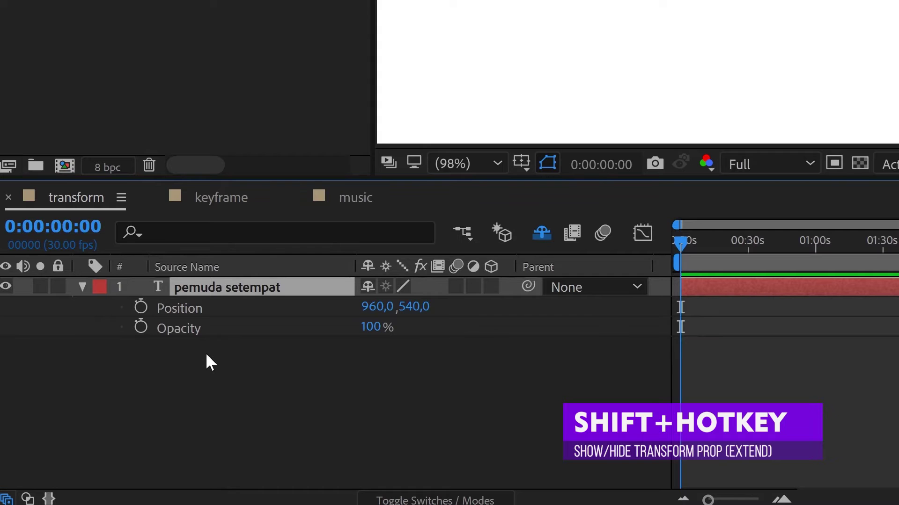
pyautogui.hotkey('shift', 'r')
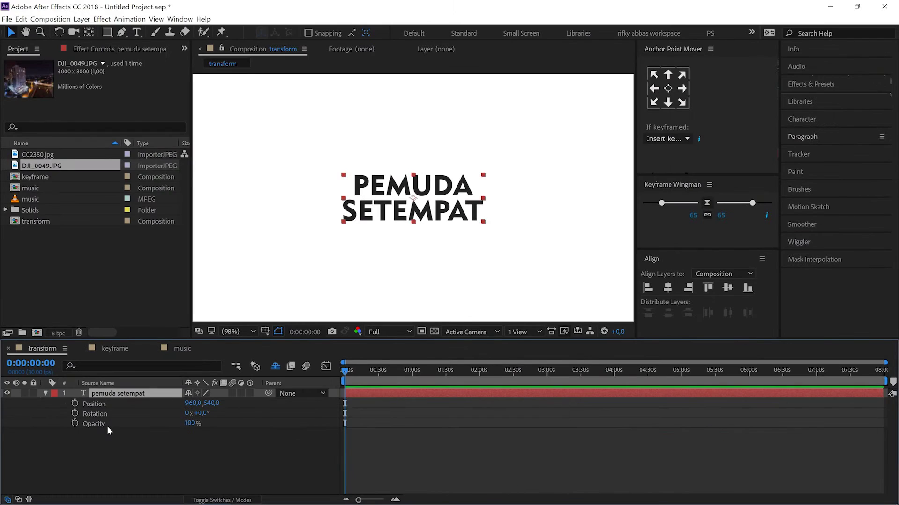
pyautogui.click(107, 426)
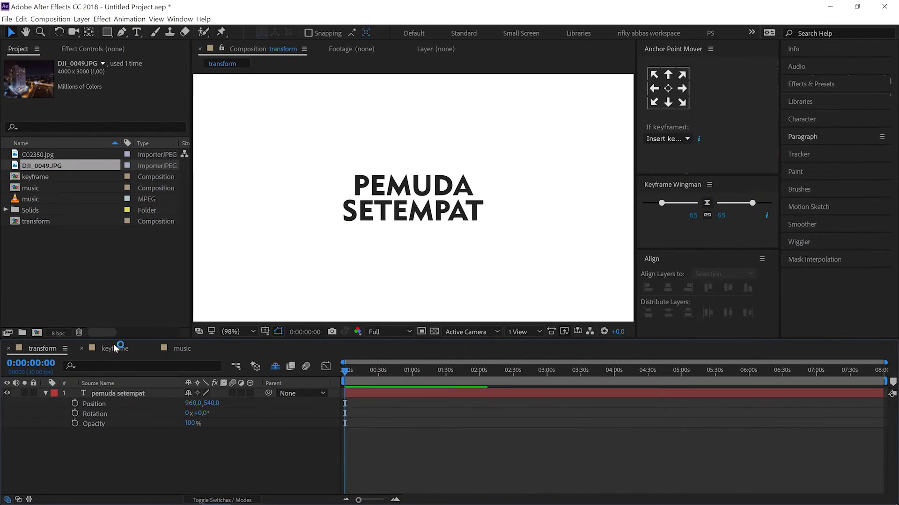
pyautogui.click(119, 347)
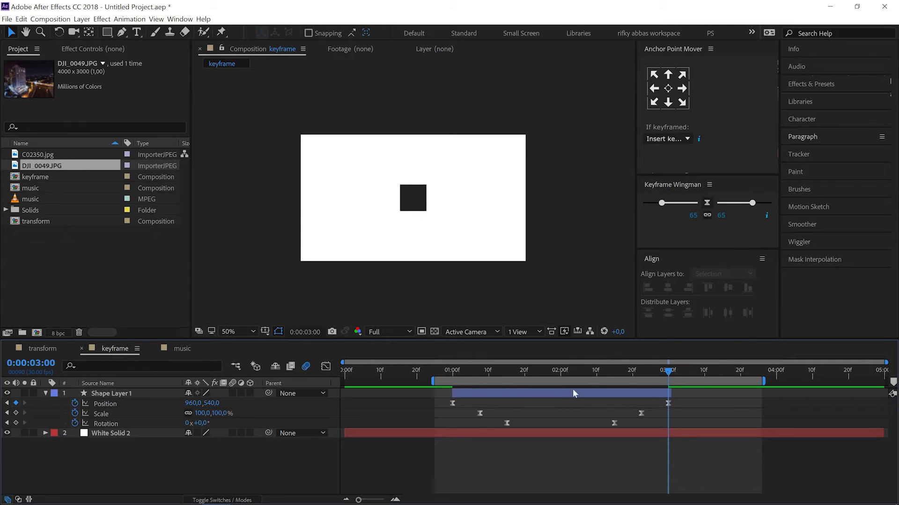
# - Select all Shape Layer 1 keyframes and Alt-drag the last one so they end near 02:10f
pyautogui.moveTo(426, 403); pyautogui.dragTo(713, 431)
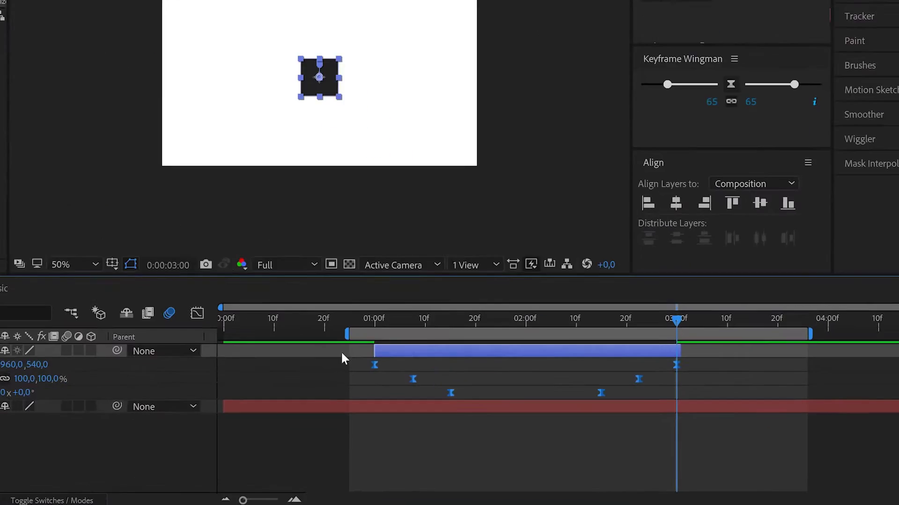
pyautogui.moveTo(342, 358); pyautogui.dragTo(719, 410)
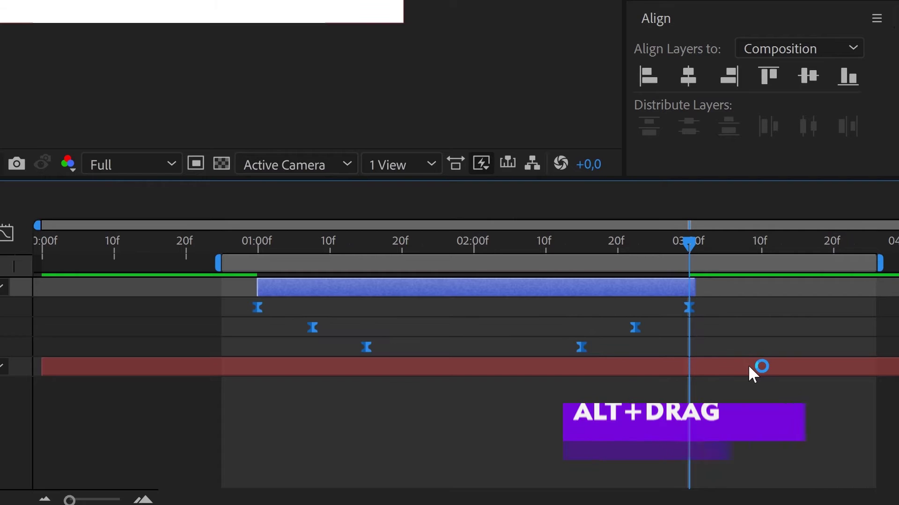
pyautogui.moveTo(688, 305)
pyautogui.mouseDown()
pyautogui.moveTo(396, 321)
pyautogui.moveTo(537, 334)
pyautogui.moveTo(459, 327)
pyautogui.mouseUp()
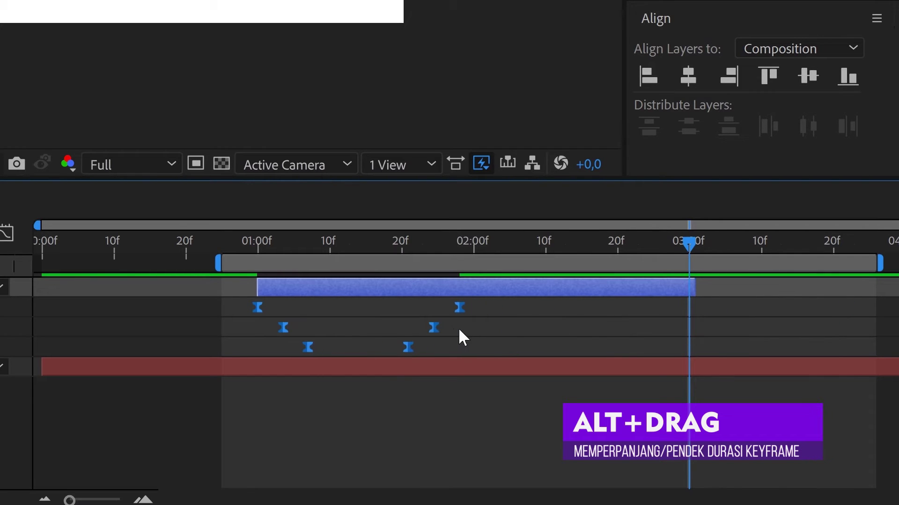
pyautogui.moveTo(460, 308); pyautogui.dragTo(537, 307)
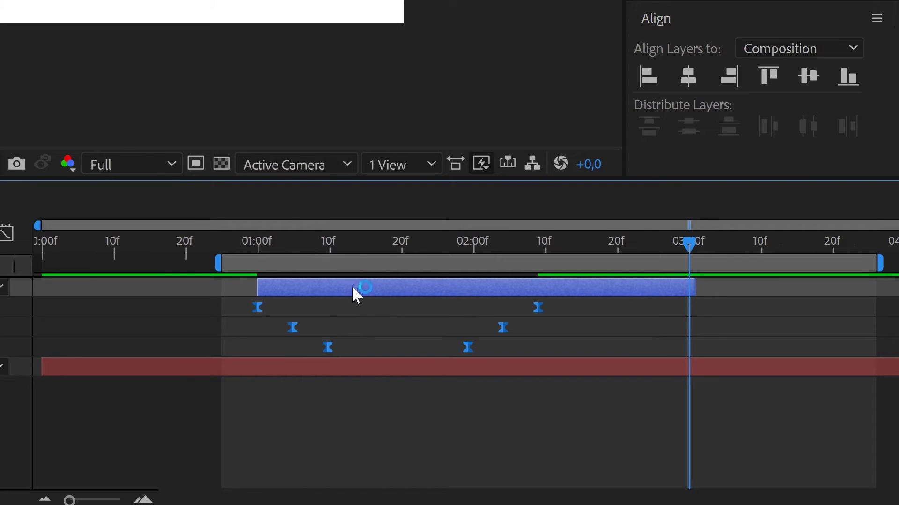
pyautogui.press('j')
pyautogui.press('j')
pyautogui.press('j')
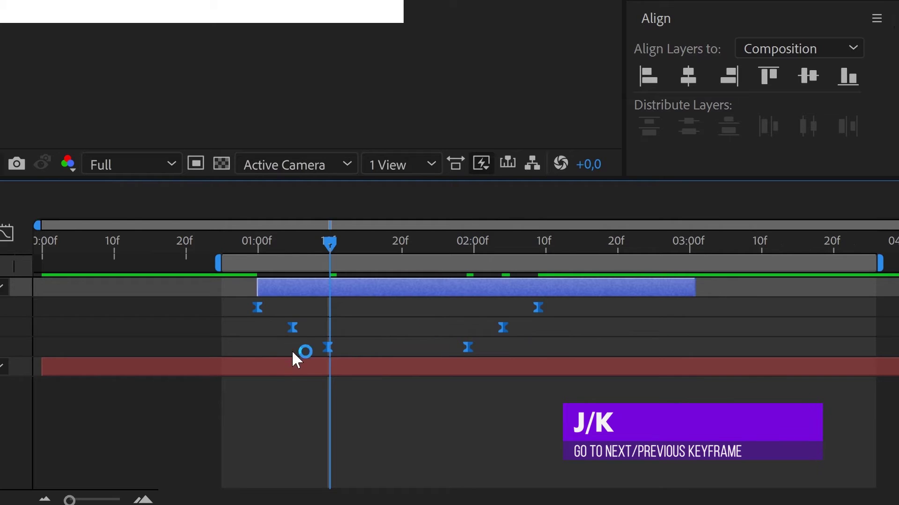
pyautogui.press('j')
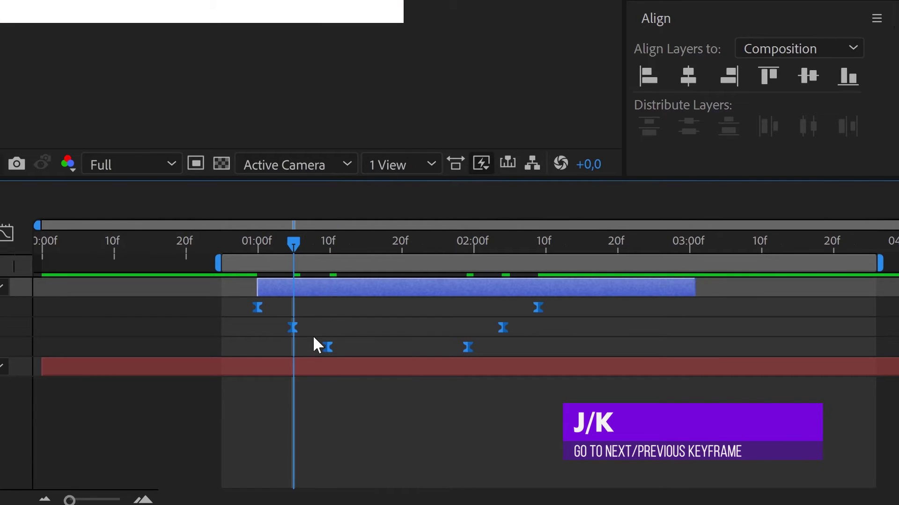
pyautogui.press('j')
pyautogui.press('k')
pyautogui.press('k')
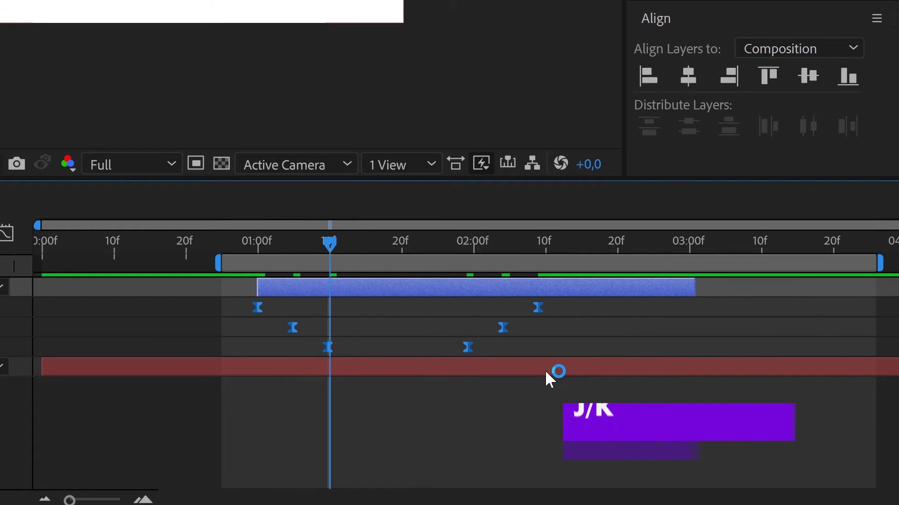
pyautogui.press('k')
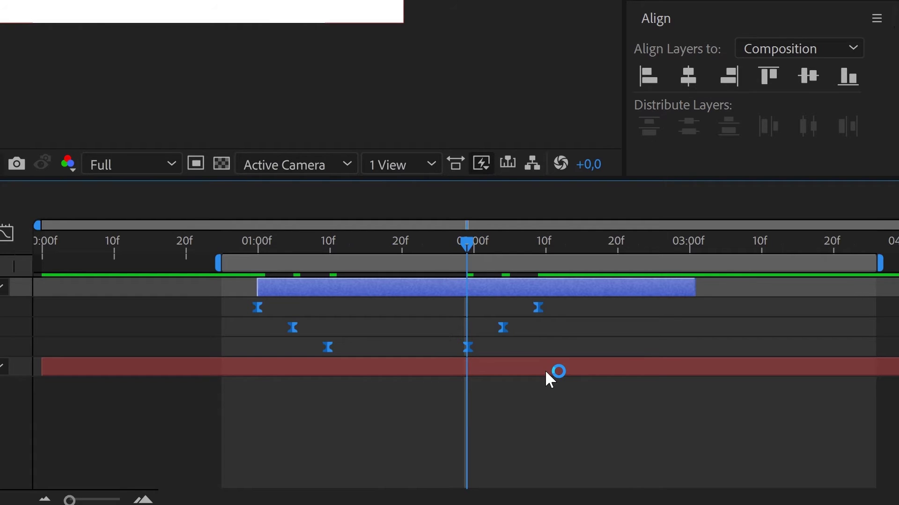
pyautogui.press('pageup')
pyautogui.press('pageup')
pyautogui.press('pagedown')
pyautogui.press('pagedown')
pyautogui.press('pagedown')
pyautogui.press('pagedown')
pyautogui.press('pagedown')
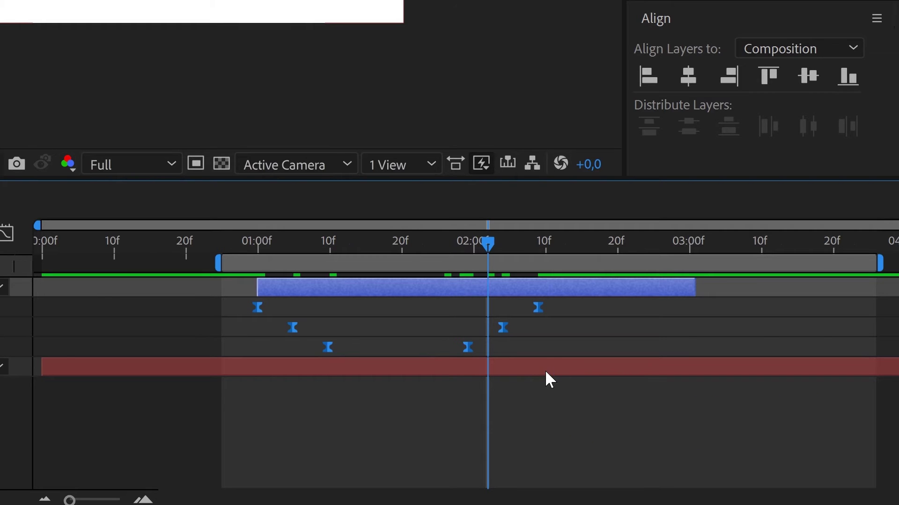
pyautogui.hotkey('shift', 'pageup')
pyautogui.hotkey('shift', 'pageup')
pyautogui.hotkey('shift', 'pageup')
pyautogui.hotkey('shift', 'pagedown')
pyautogui.hotkey('shift', 'pagedown')
pyautogui.hotkey('shift', 'pagedown')
pyautogui.hotkey('shift', 'pagedown')
pyautogui.hotkey('shift', 'pagedown')
pyautogui.hotkey('shift', 'pagedown')
pyautogui.hotkey('shift', 'pageup')
pyautogui.hotkey('shift', 'pageup')
pyautogui.hotkey('shift', 'pageup')
pyautogui.hotkey('shift', 'pageup')
pyautogui.hotkey('shift', 'pagedown')
pyautogui.hotkey('shift', 'pagedown')
pyautogui.hotkey('shift', 'pagedown')
pyautogui.hotkey('shift', 'pagedown')
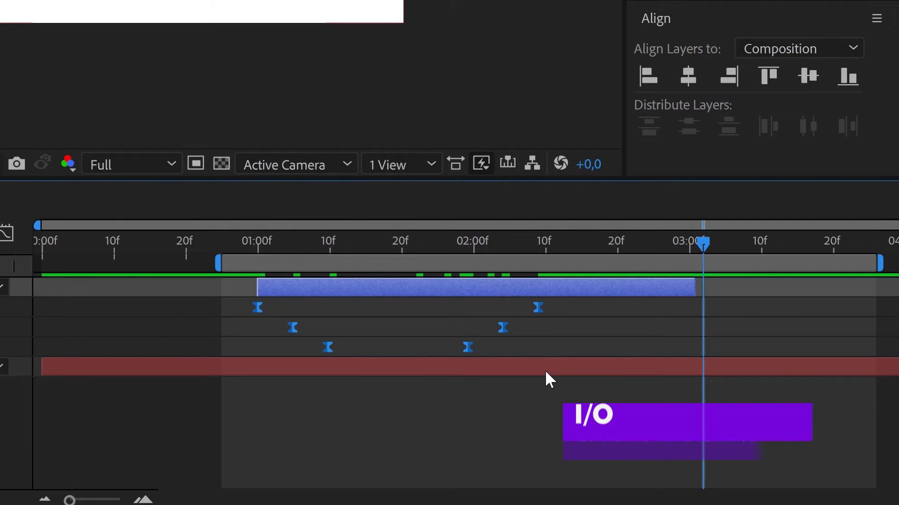
pyautogui.press('i')
pyautogui.click(241, 361)
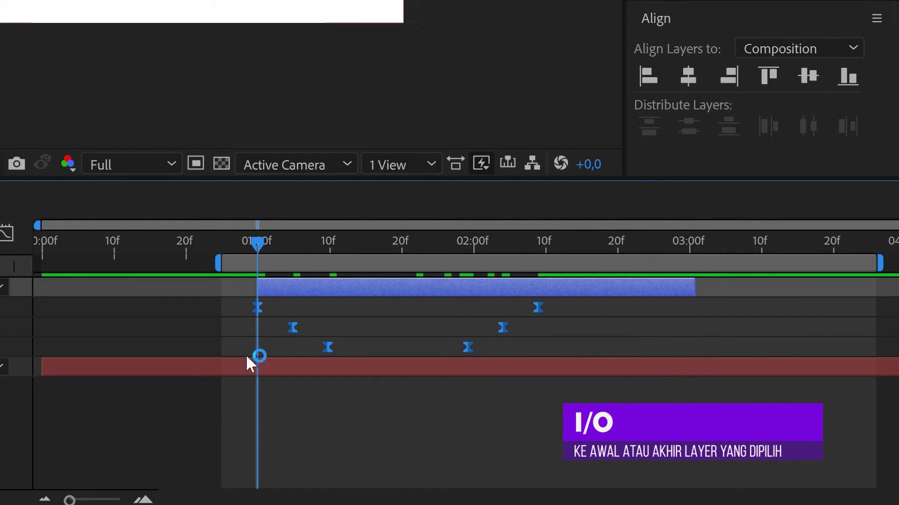
pyautogui.press('o')
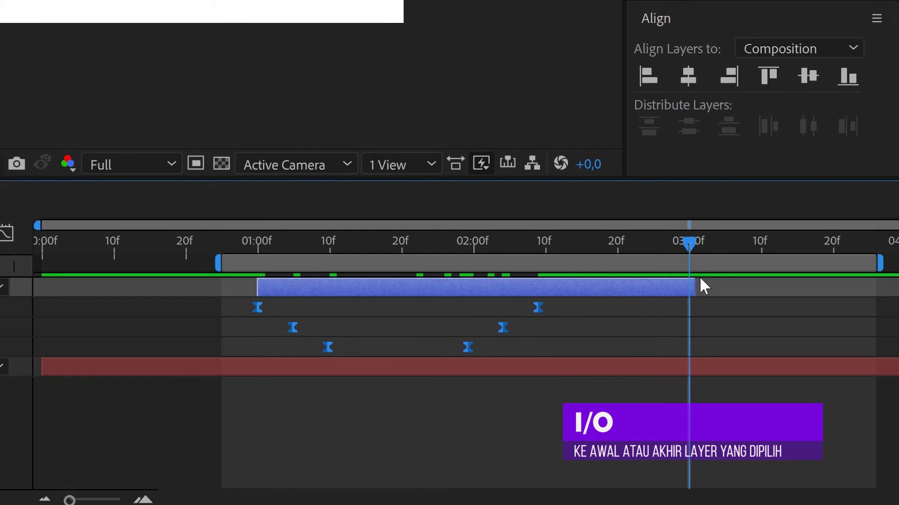
pyautogui.press('i')
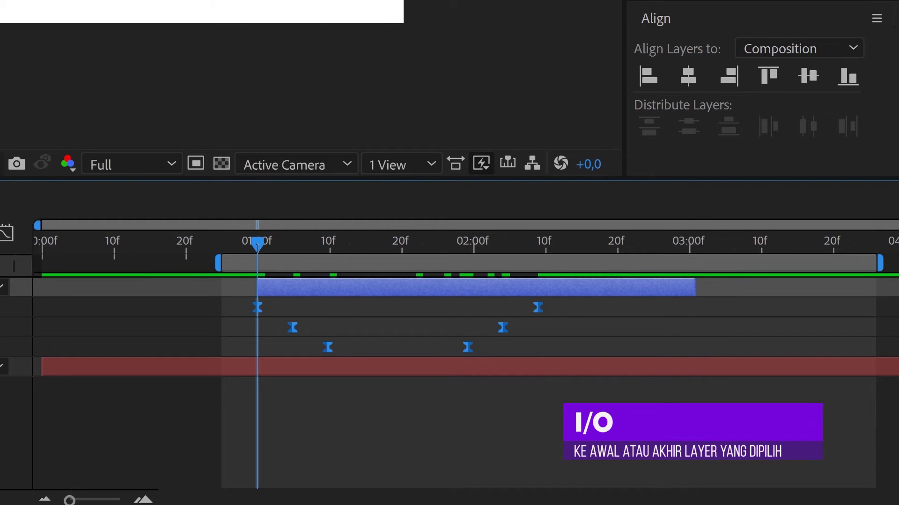
pyautogui.press('o')
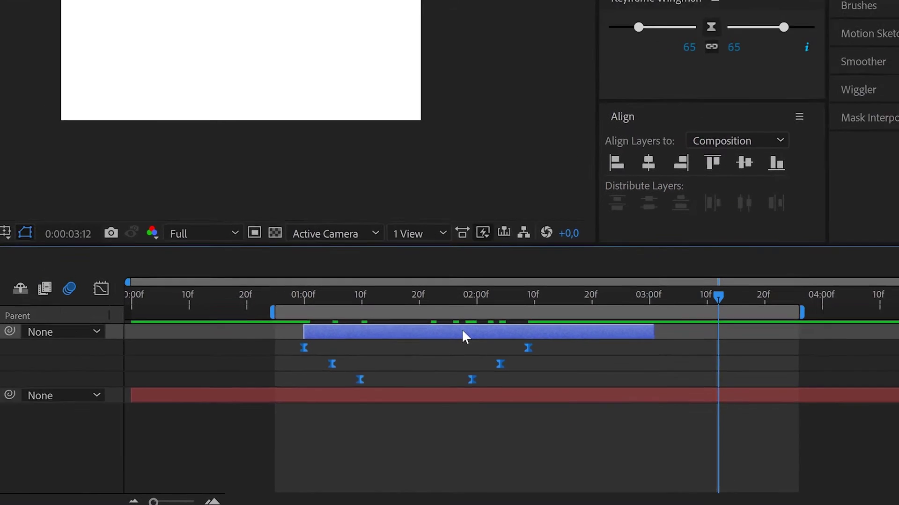
# - Set the work area from 01:08 to 02:18 using B and N at those times
pyautogui.press('pagedown')
pyautogui.press('pagedown')
pyautogui.press('pagedown')
pyautogui.moveTo(673, 314); pyautogui.dragTo(574, 313)
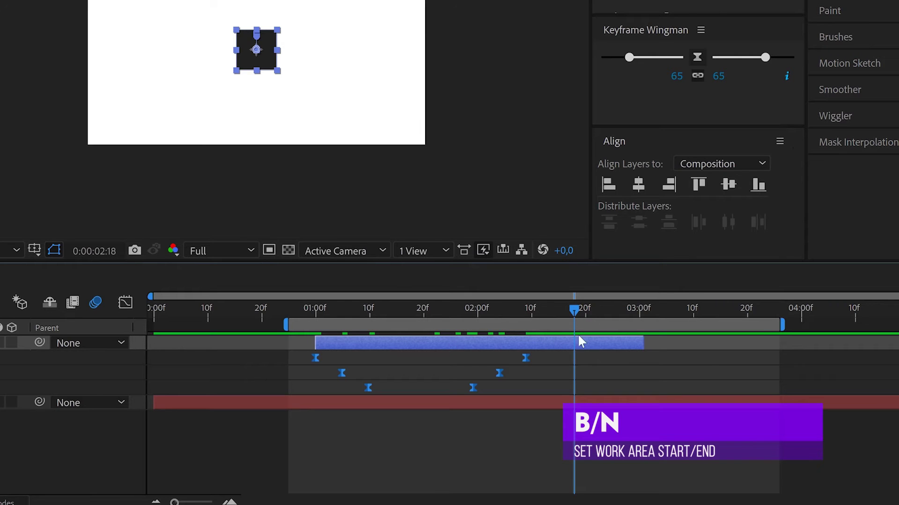
pyautogui.click(358, 301)
pyautogui.press('b')
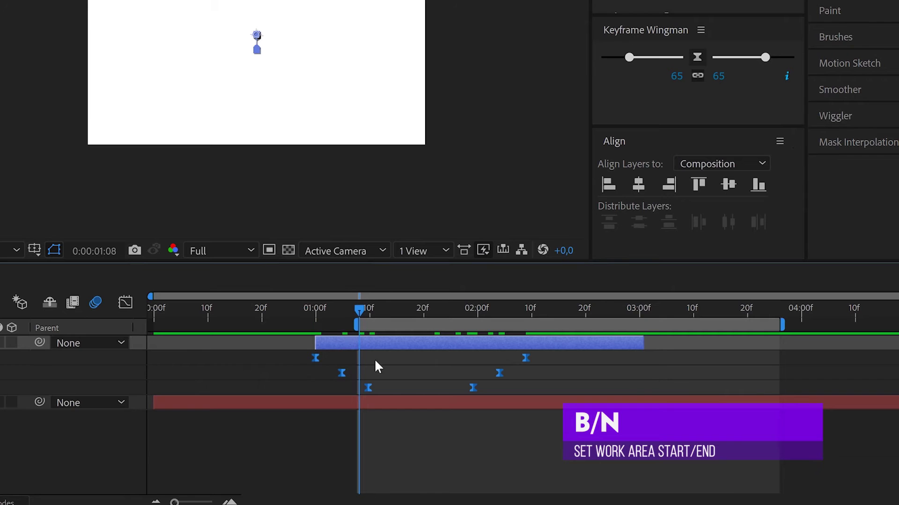
pyautogui.click(572, 302)
pyautogui.press('n')
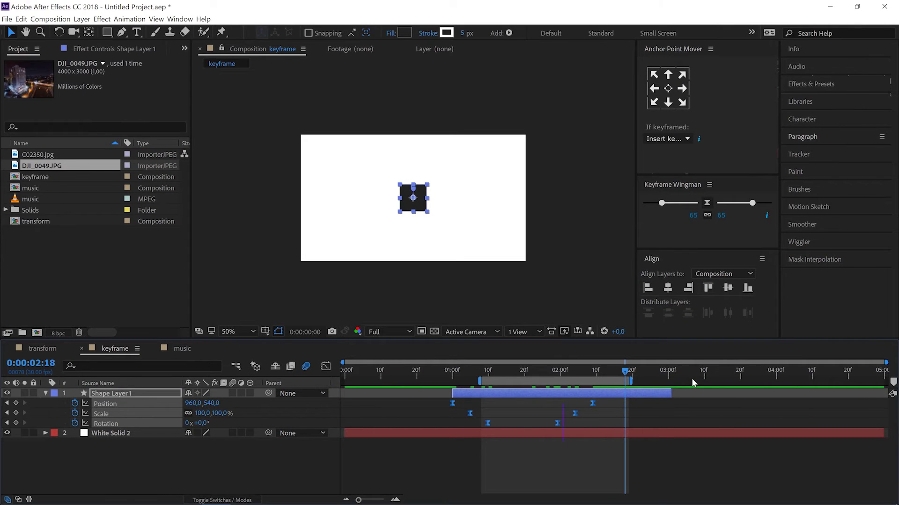
pyautogui.press('Home')
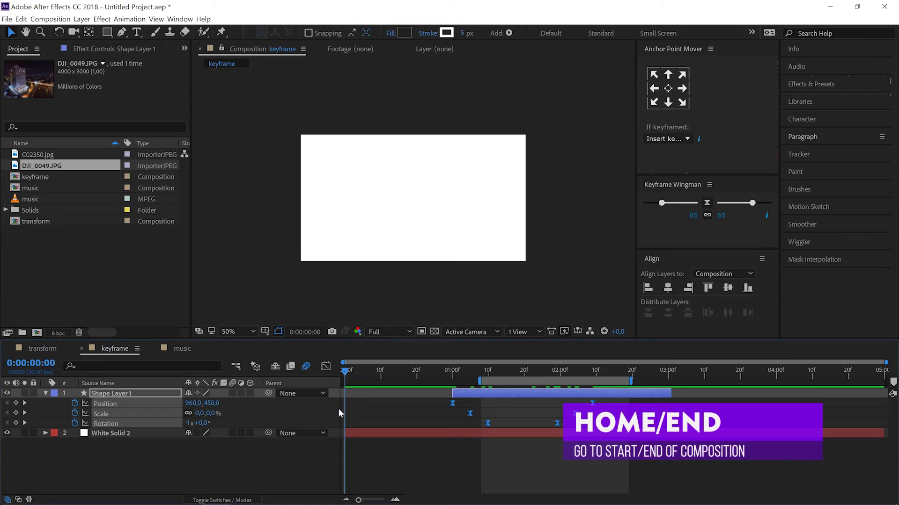
pyautogui.press('End')
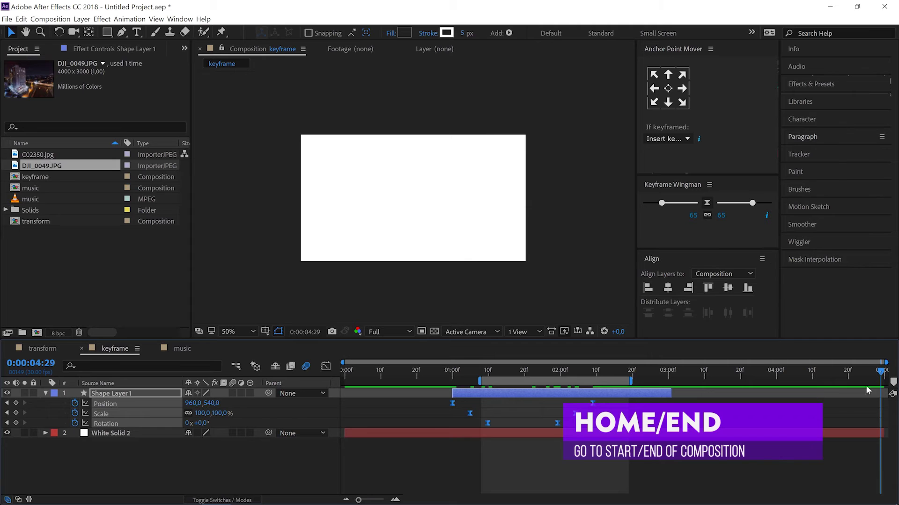
pyautogui.click(541, 428)
pyautogui.click(519, 368)
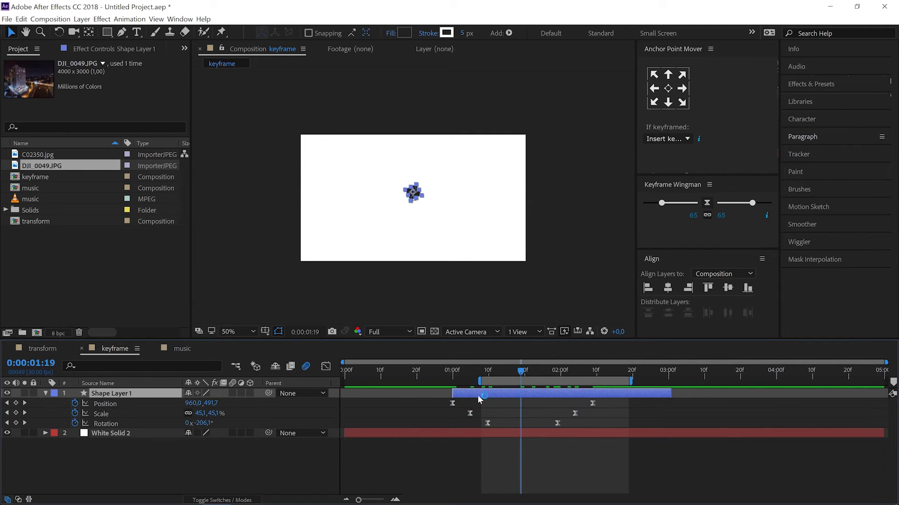
pyautogui.moveTo(524, 370); pyautogui.dragTo(516, 370)
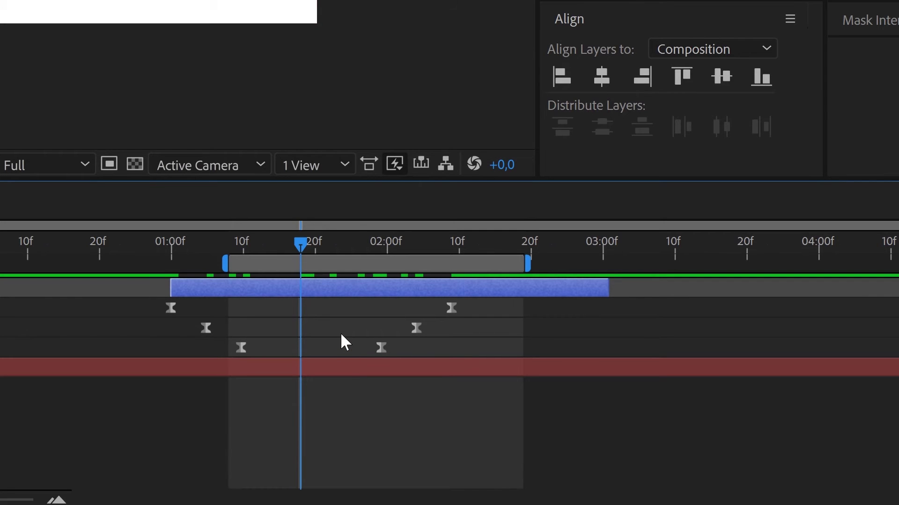
# - Move Shape Layer 1 and its keyframes later so the layer spans 01:00f to 03:00f
pyautogui.press('[')
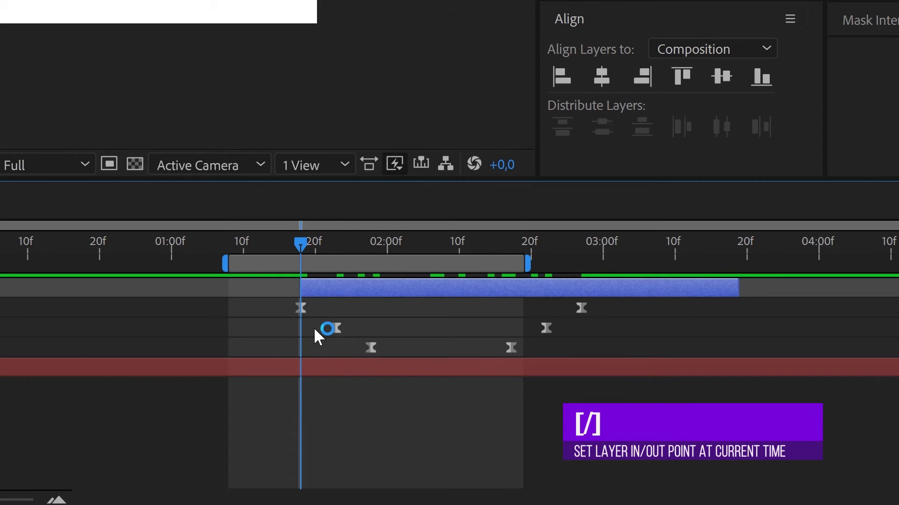
pyautogui.press(']')
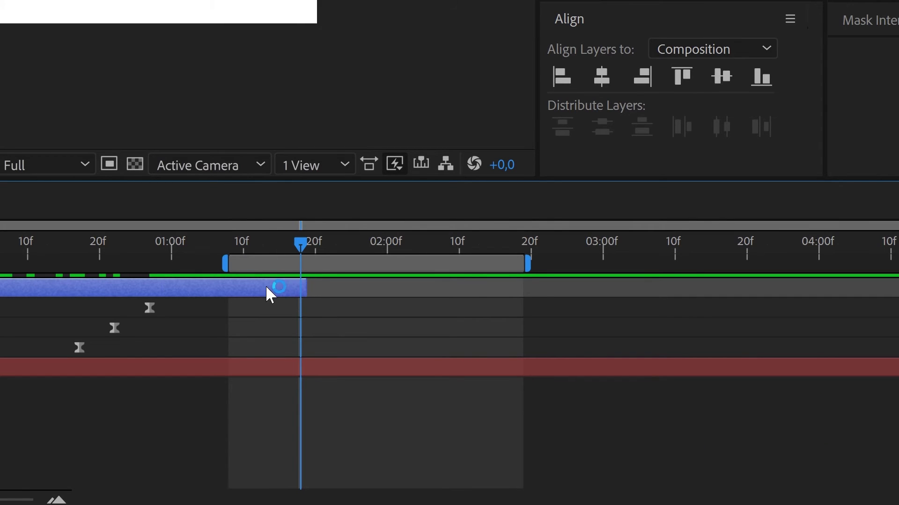
pyautogui.moveTo(266, 287); pyautogui.dragTo(555, 293)
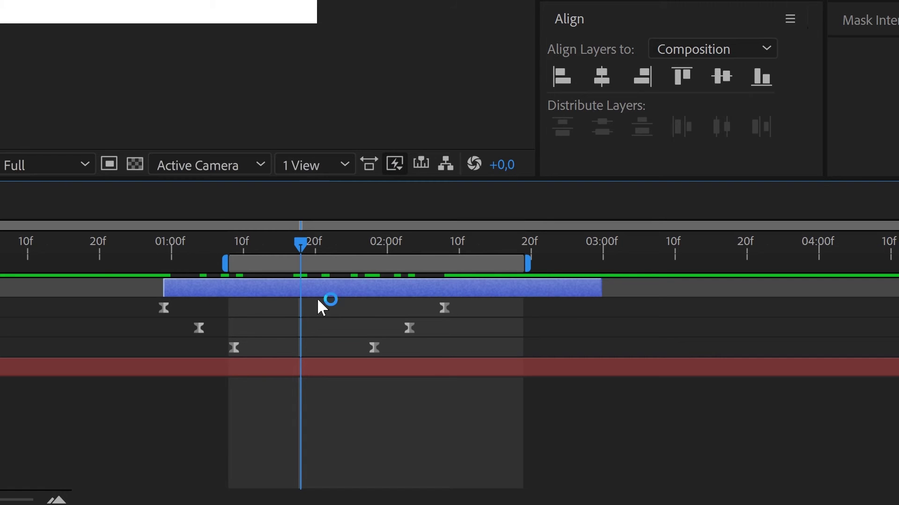
pyautogui.moveTo(426, 243); pyautogui.dragTo(445, 256)
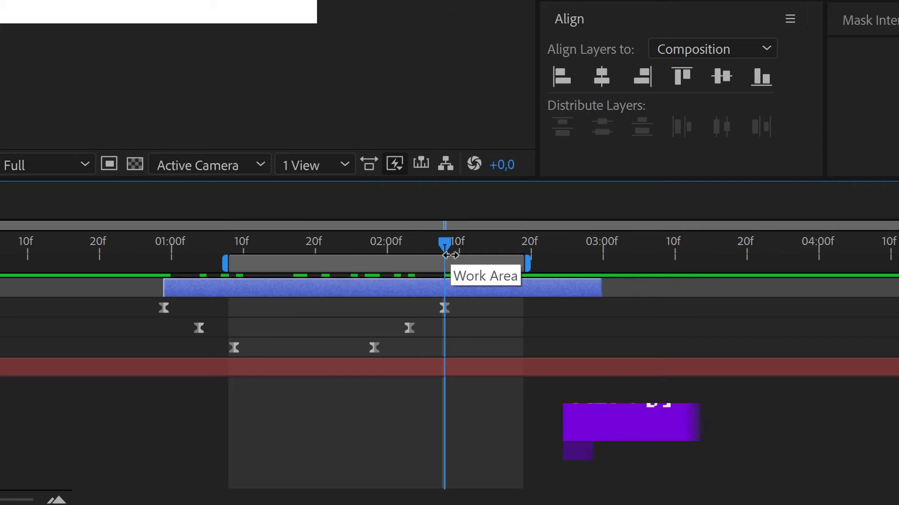
# - Trim Shape Layer 1 to about 01:02f–02:09f with Alt+] and Alt+[, then split it at 01:19f
pyautogui.hotkey('alt', ']')
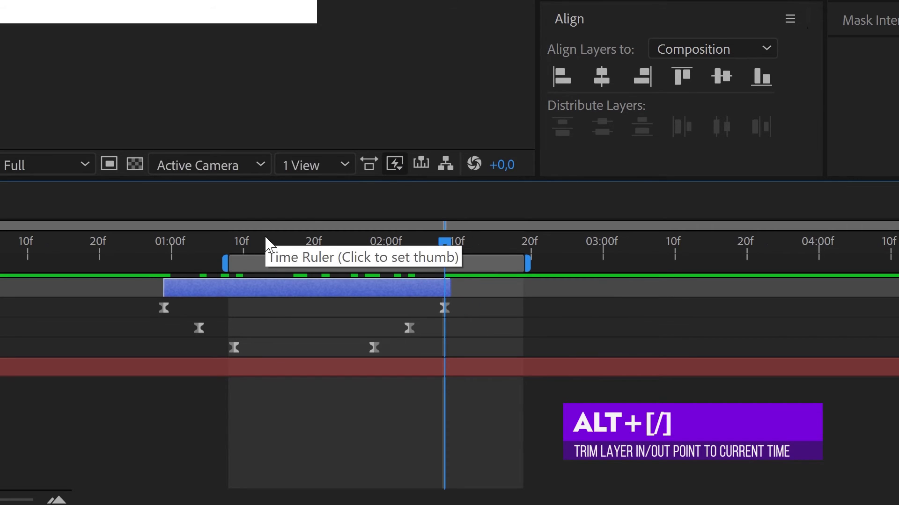
pyautogui.click(186, 238)
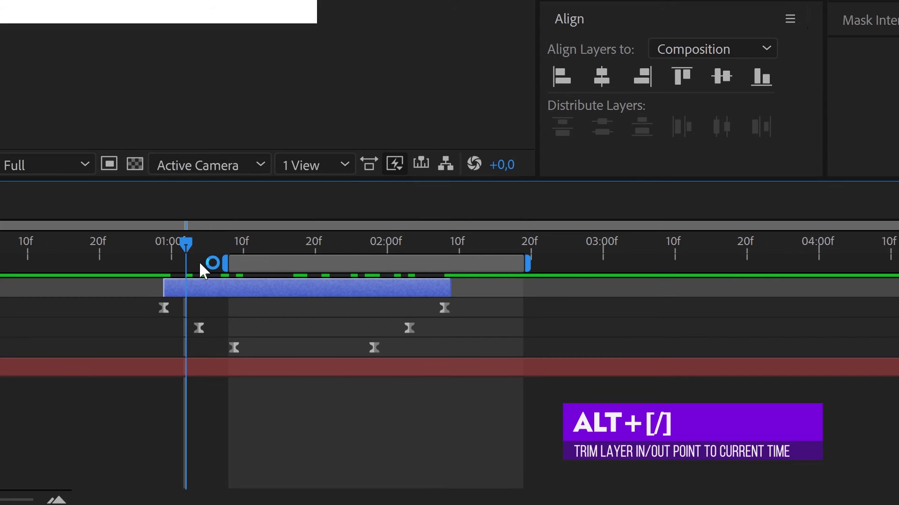
pyautogui.hotkey('alt', '[')
pyautogui.click(308, 243)
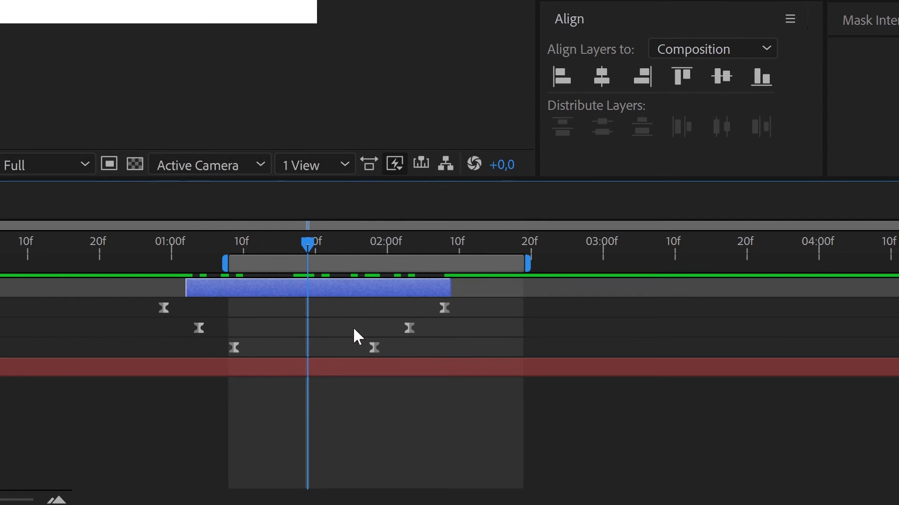
pyautogui.hotkey('ctrl', 'shift', 'd')
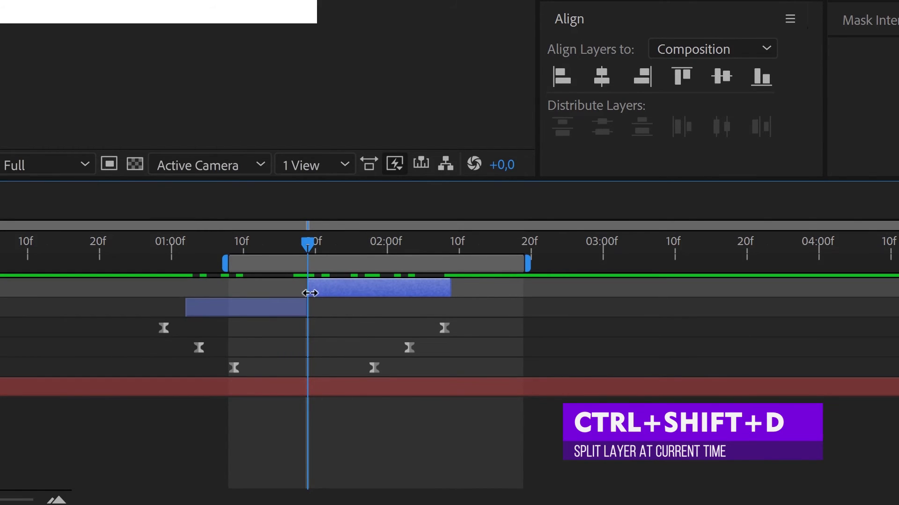
# - Select the later split half, Shape Layer 2, and duplicate it with Ctrl+D
pyautogui.click(346, 281)
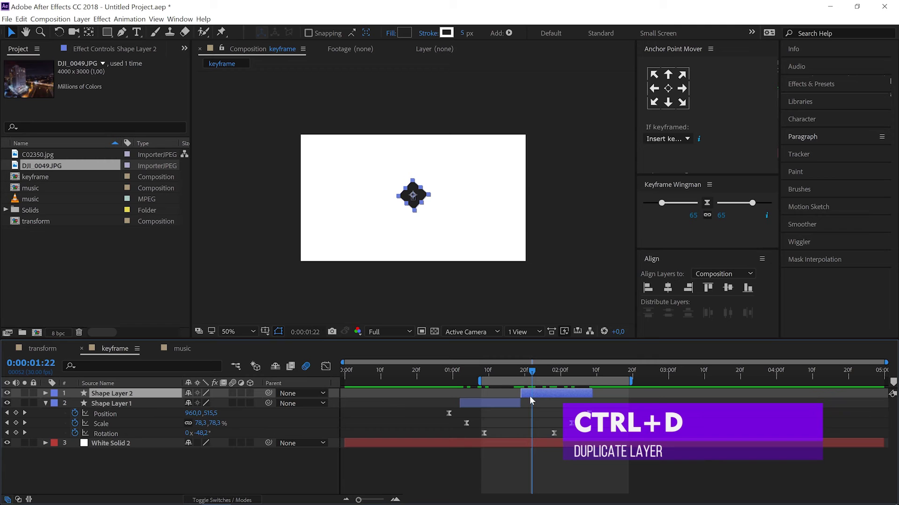
pyautogui.hotkey('ctrl', 'd')
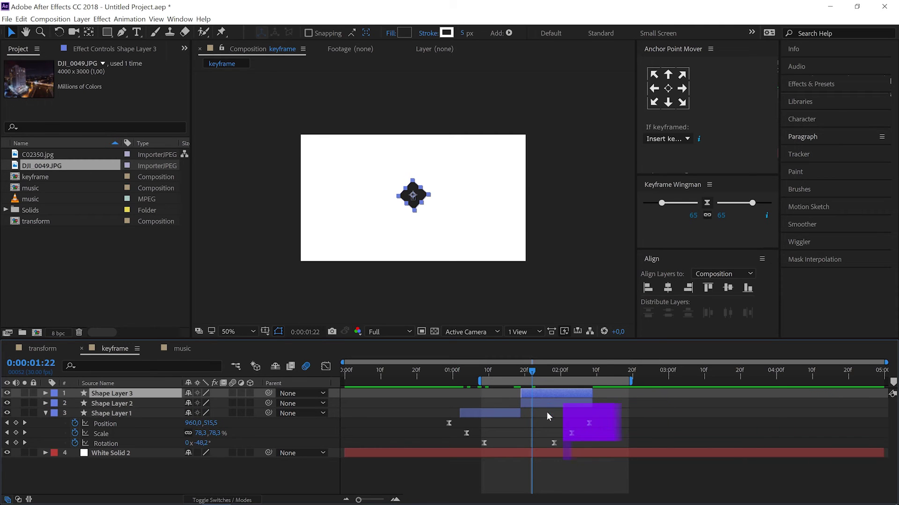
# - Move the current time to 0:00:01:23 and zoom the timeline in and back out with = and -
pyautogui.moveTo(511, 371); pyautogui.dragTo(535, 372)
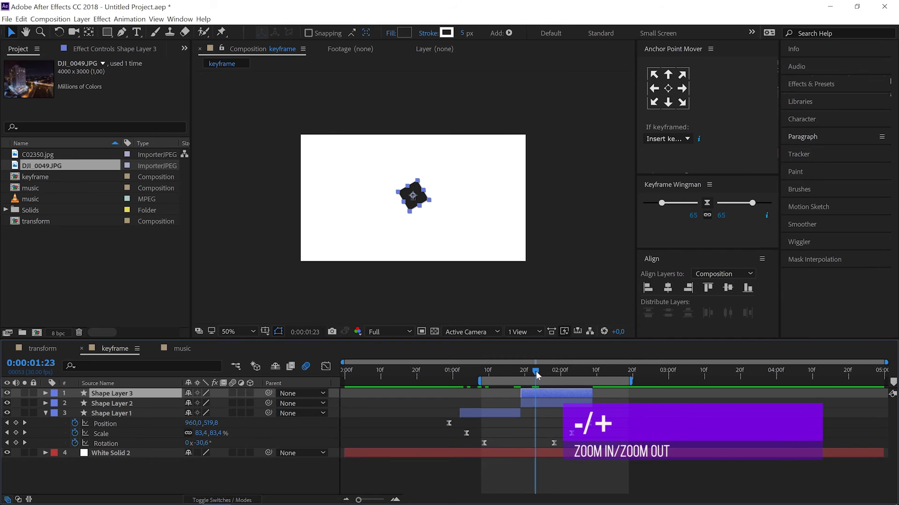
pyautogui.press('=')
pyautogui.press('=')
pyautogui.press('=')
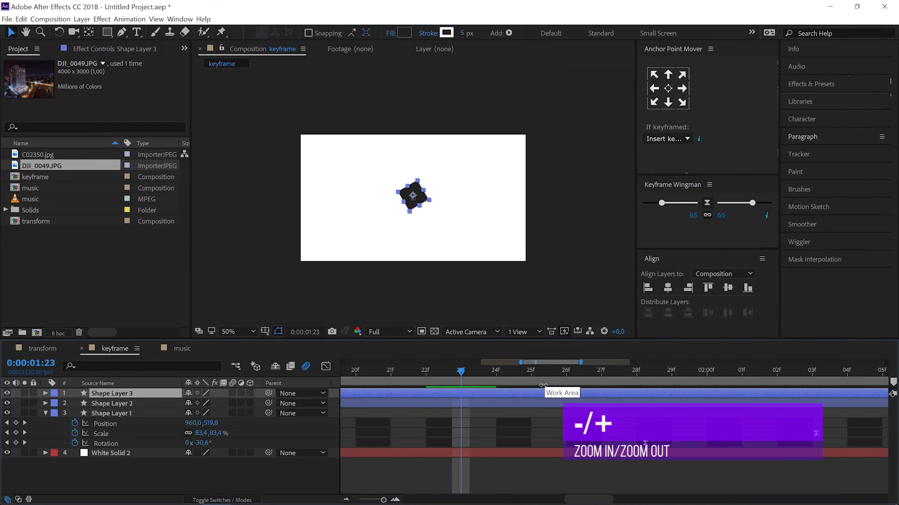
pyautogui.press('-')
pyautogui.press('-')
pyautogui.press('-')
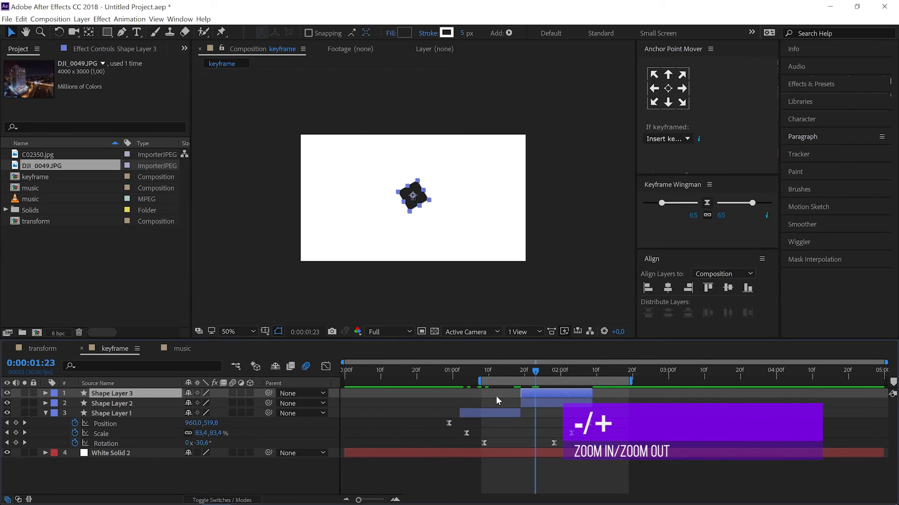
# - In the music comp, fit the DJI_0049.JPG photo layer to the comp frame with Ctrl+Alt+F
pyautogui.click(179, 355)
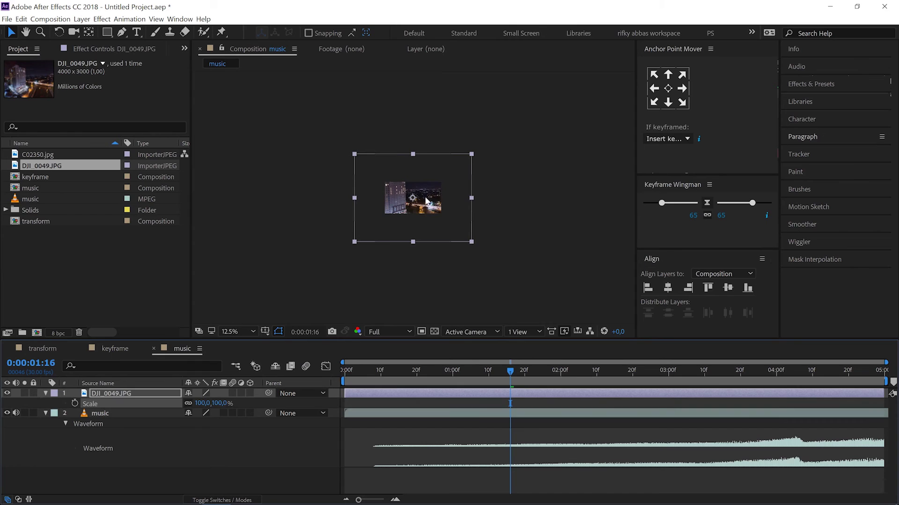
pyautogui.press('.')
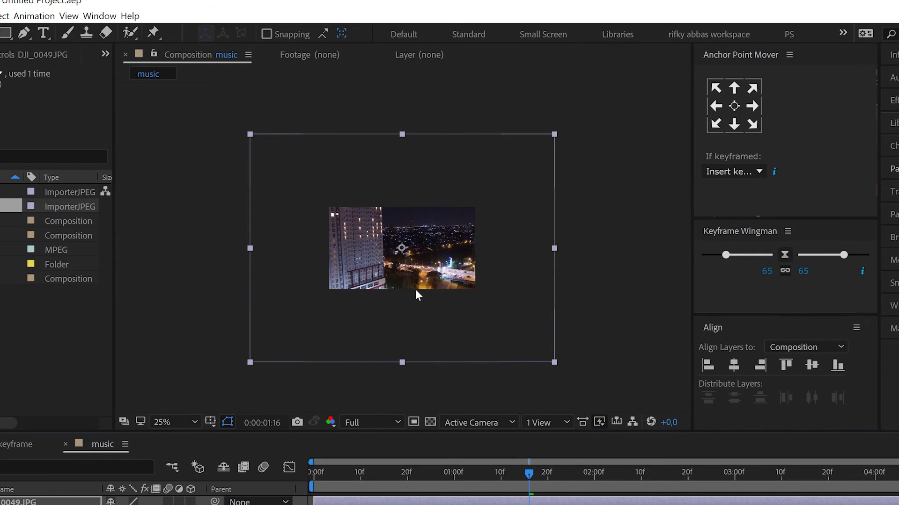
pyautogui.hotkey('ctrl', 'alt', 'f')
pyautogui.scroll(4, 415, 232)
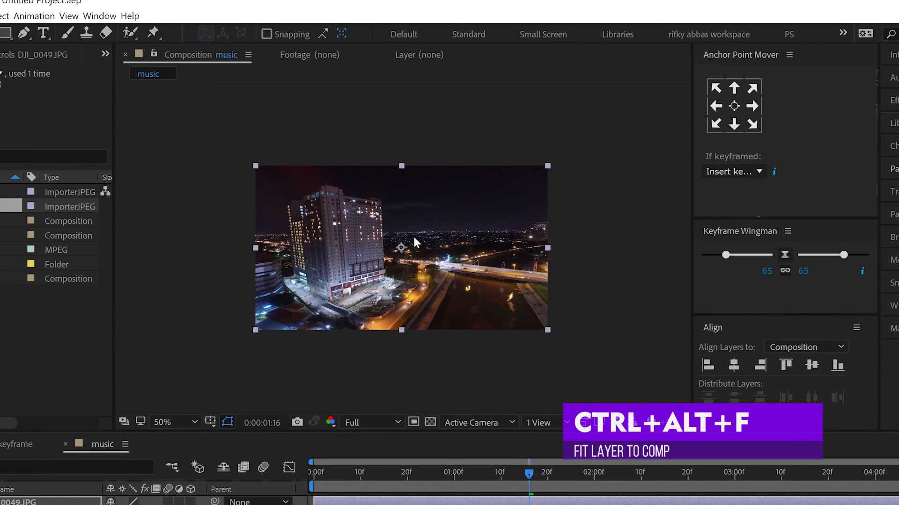
pyautogui.scroll(-2, 414, 257)
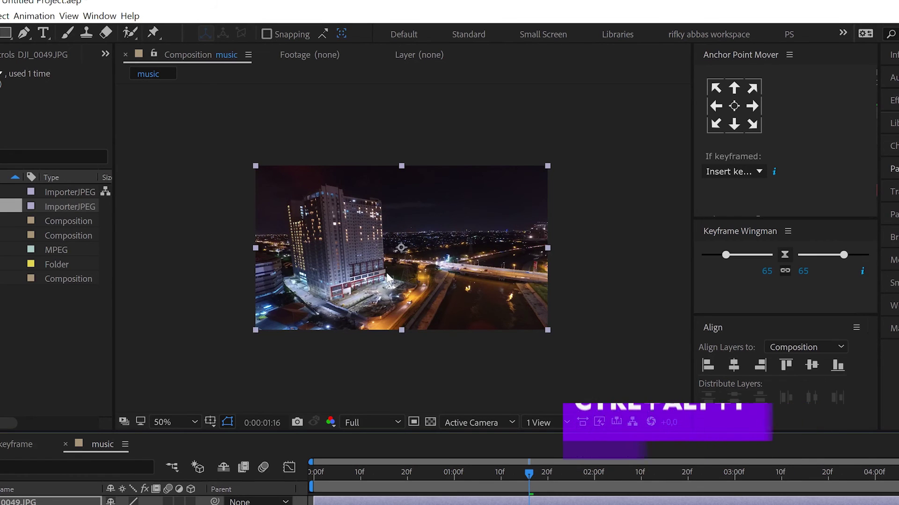
pyautogui.press(',')
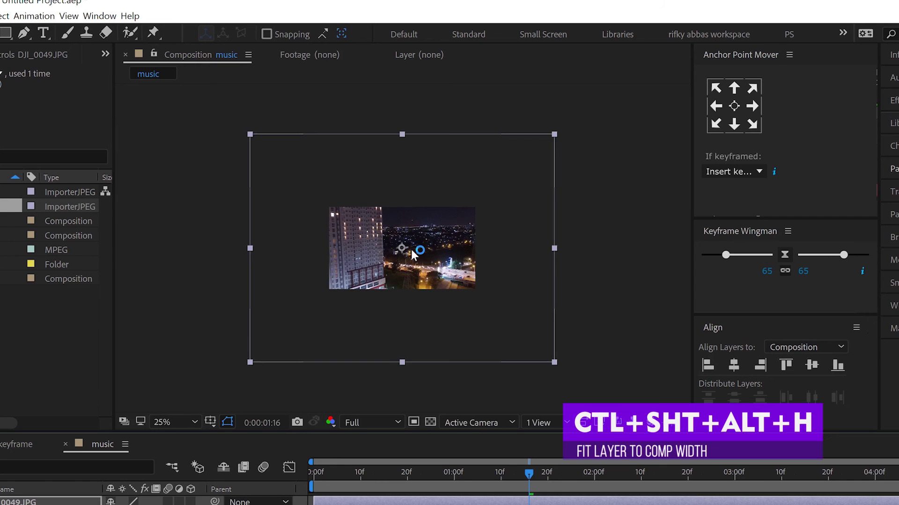
# - Fit the DJI_0049.JPG photo to the comp width, then to its height at 36% scale
pyautogui.hotkey('ctrl', 'shift', 'alt', 'h')
pyautogui.press('.')
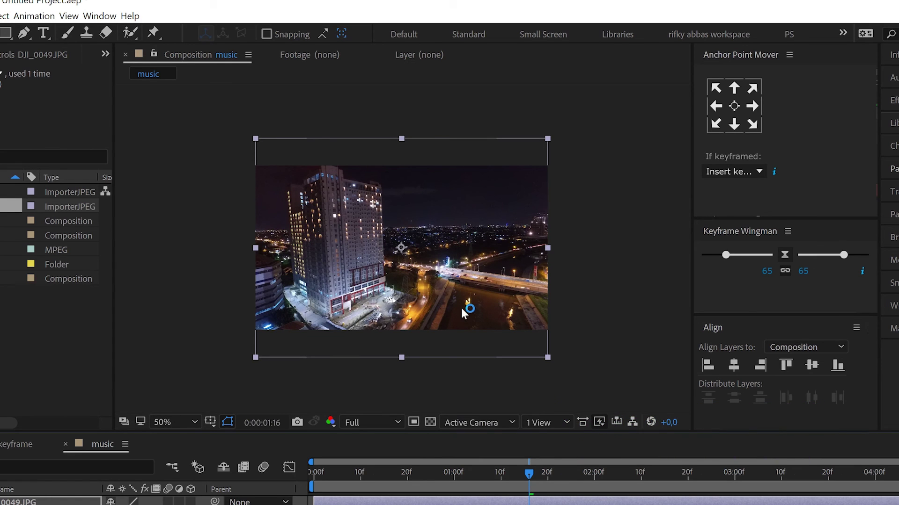
pyautogui.hotkey('ctrl', 'shift', 'alt', 'g')
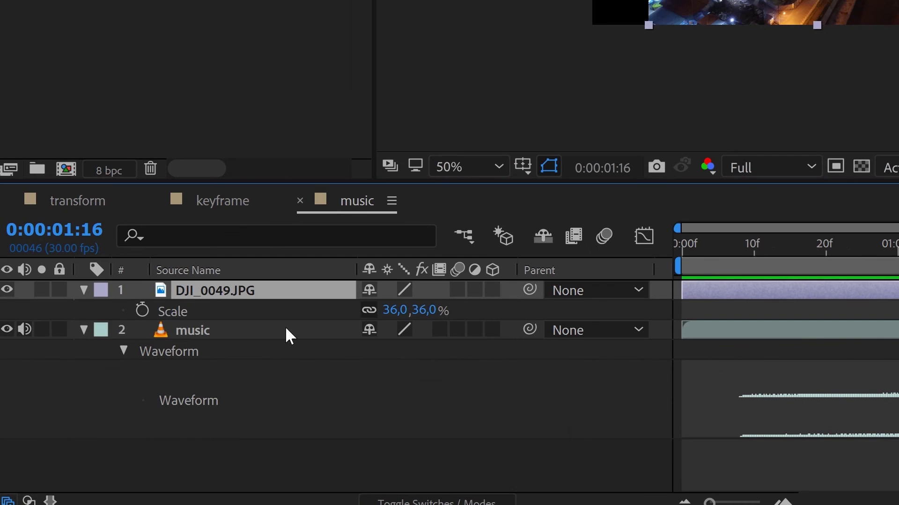
# - Show the music audio layer's Audio Levels and expand its waveform in the timeline
pyautogui.click(147, 413)
pyautogui.press('l')
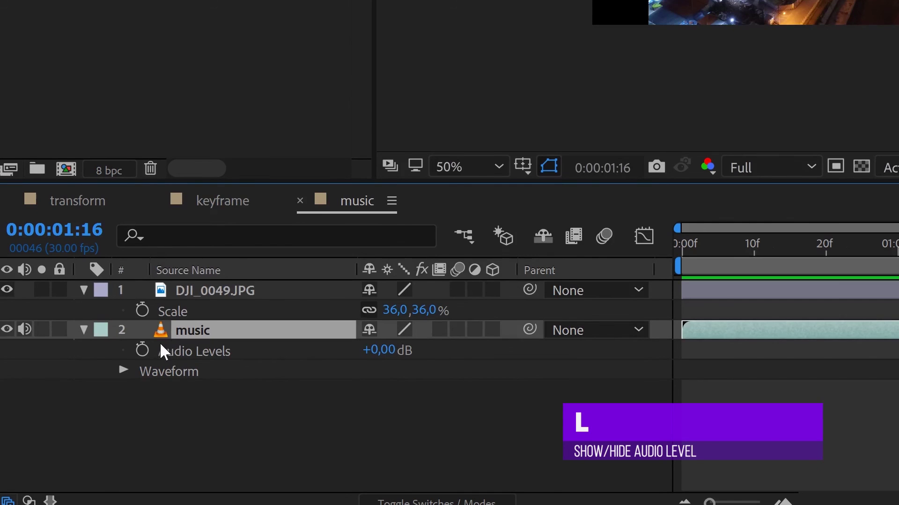
pyautogui.click(195, 350)
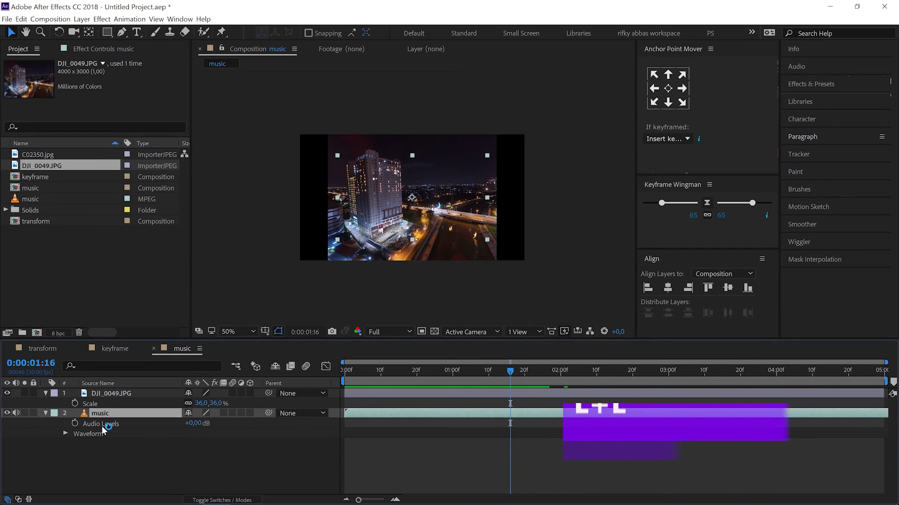
pyautogui.press('l')
pyautogui.press('l')
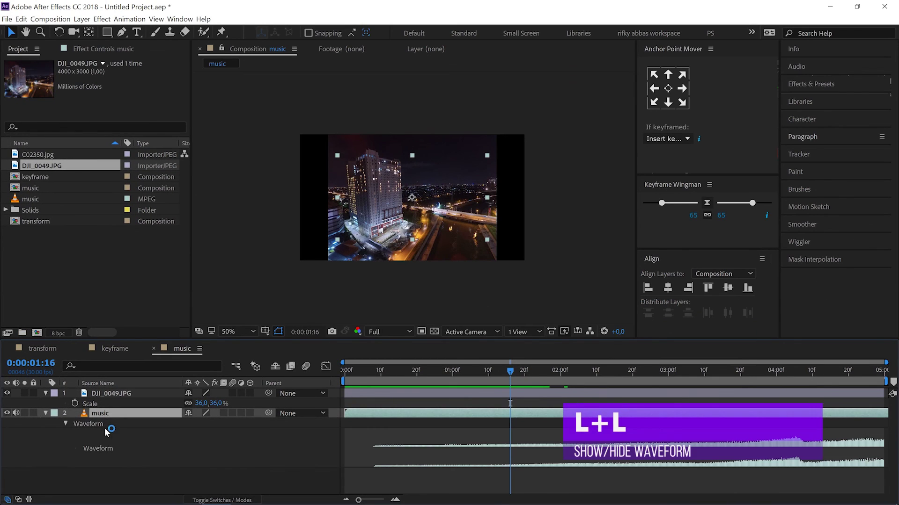